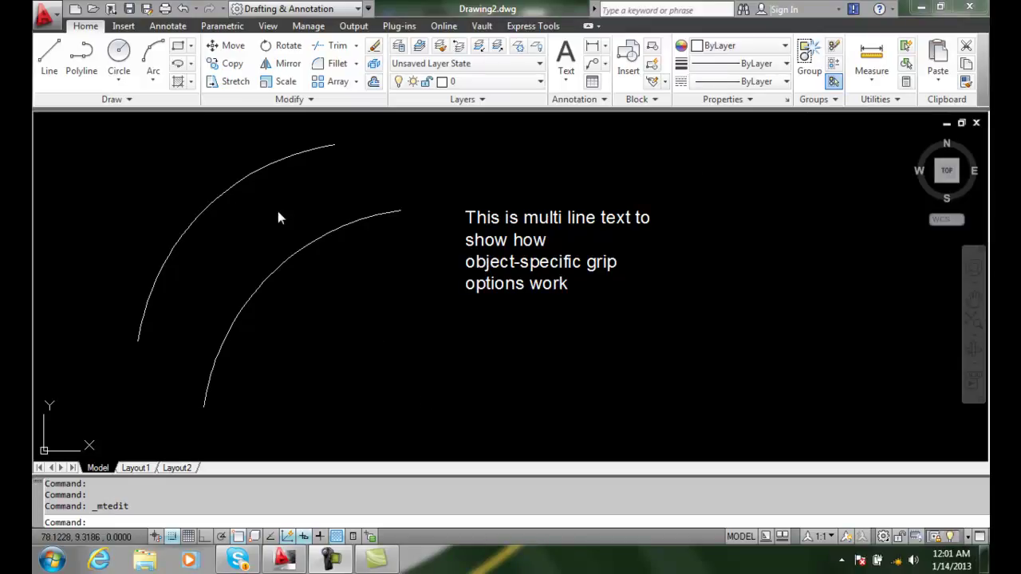
# - Stretch the outer arc's lower endpoint downward until it ends level with the inner arc
pyautogui.click(189, 227)
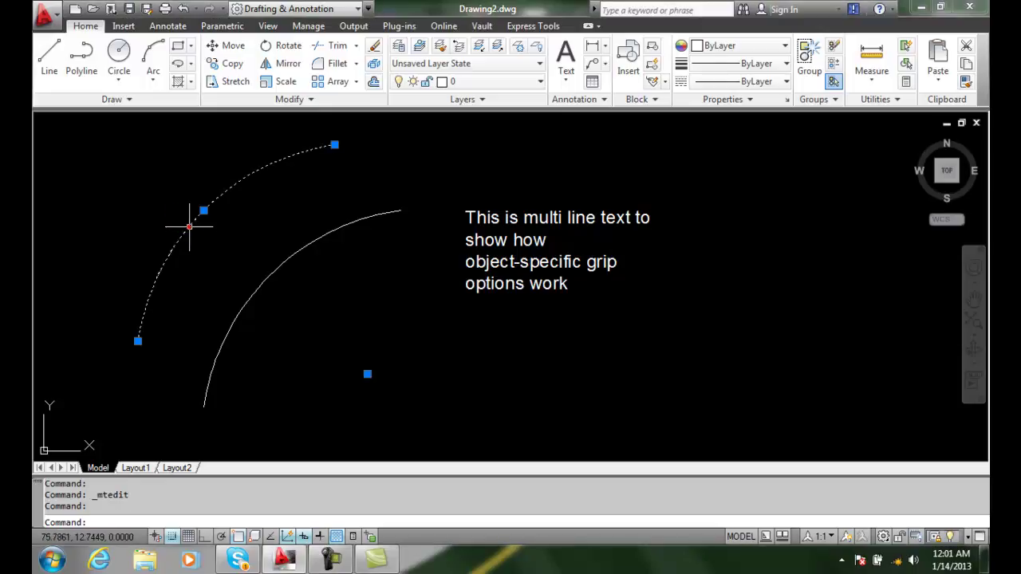
pyautogui.click(137, 342)
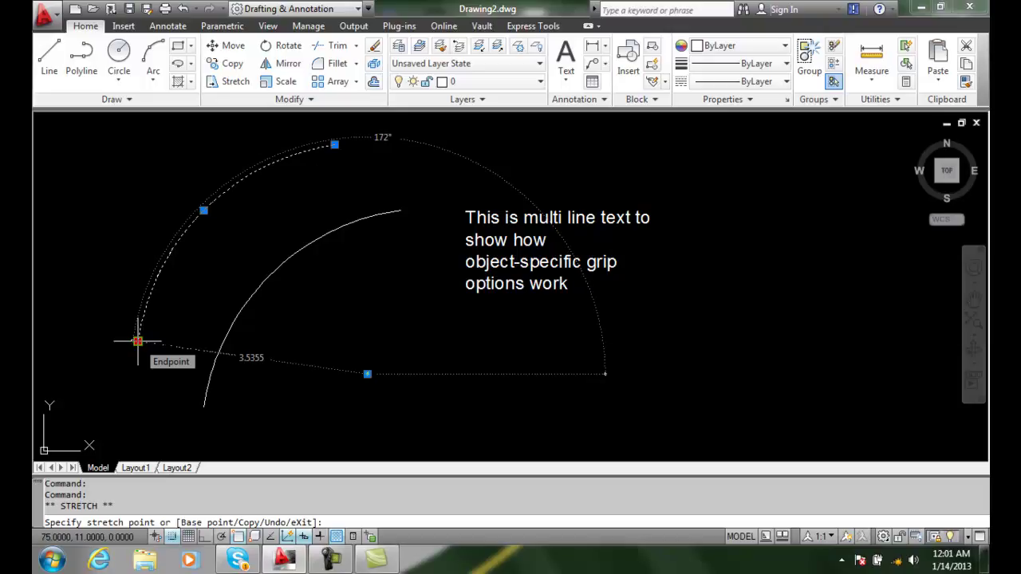
pyautogui.press('space')
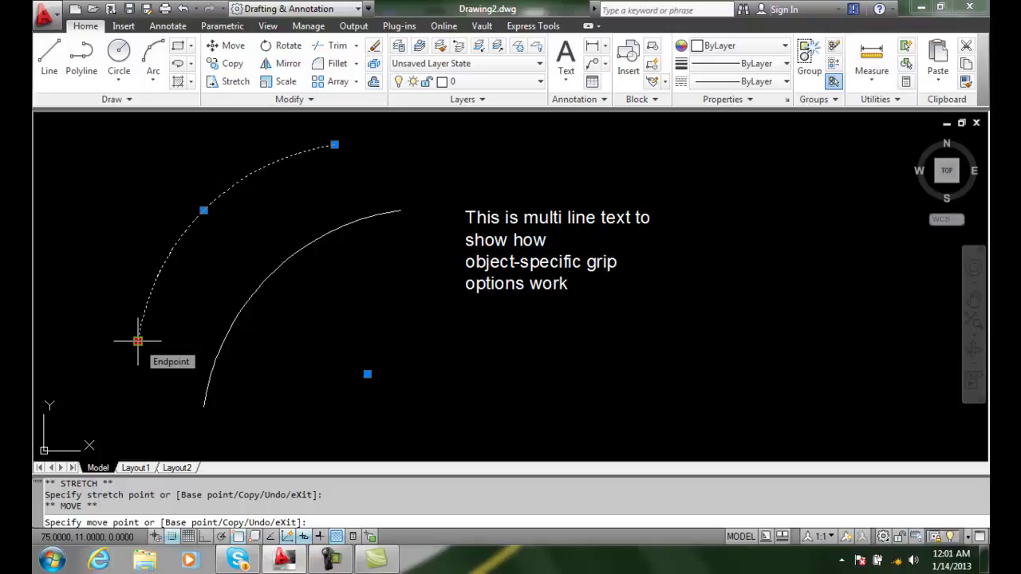
pyautogui.press('space')
pyautogui.press('space')
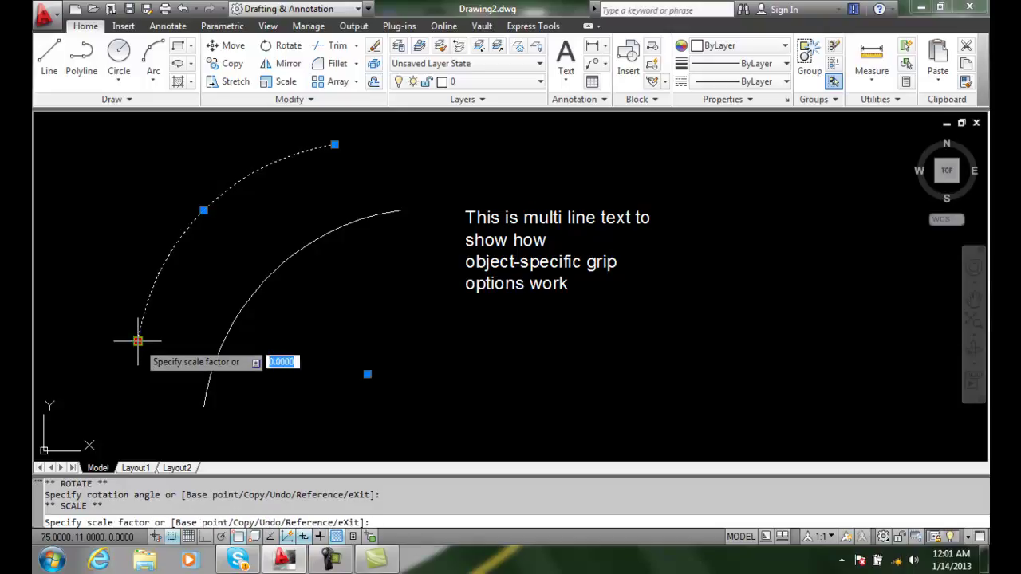
pyautogui.press('space')
pyautogui.press('space')
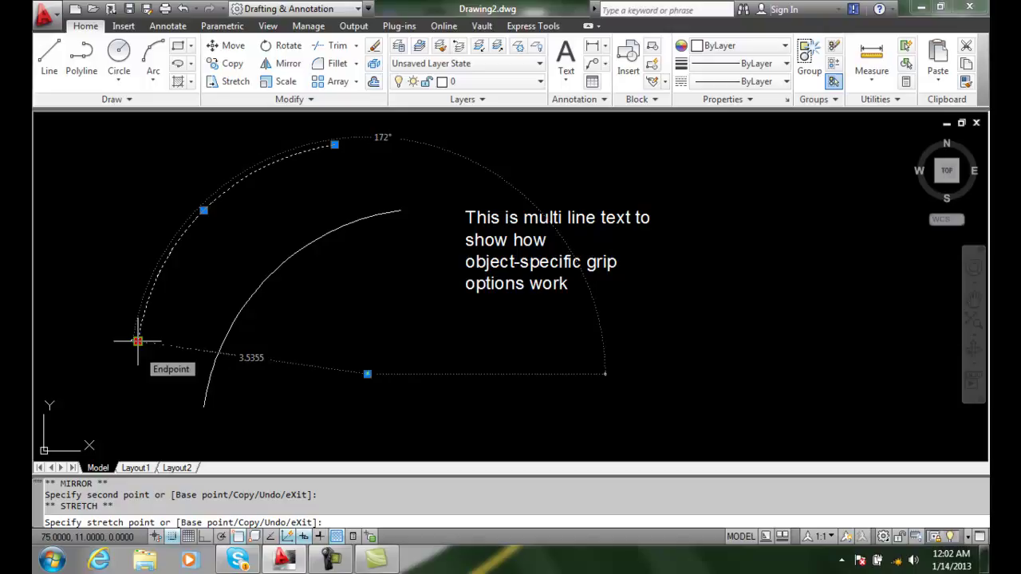
pyautogui.press('ctrl')
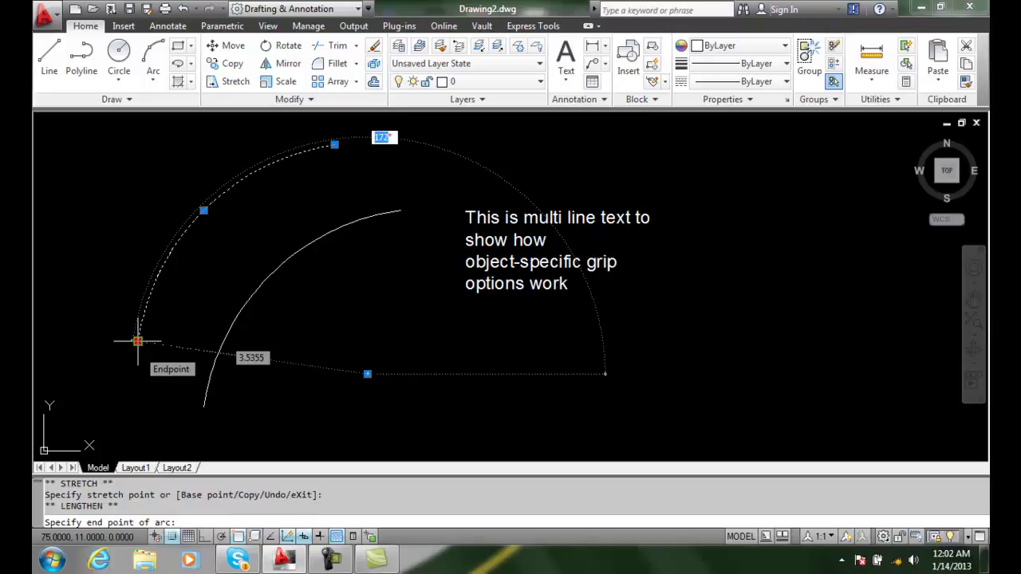
pyautogui.press('ctrl')
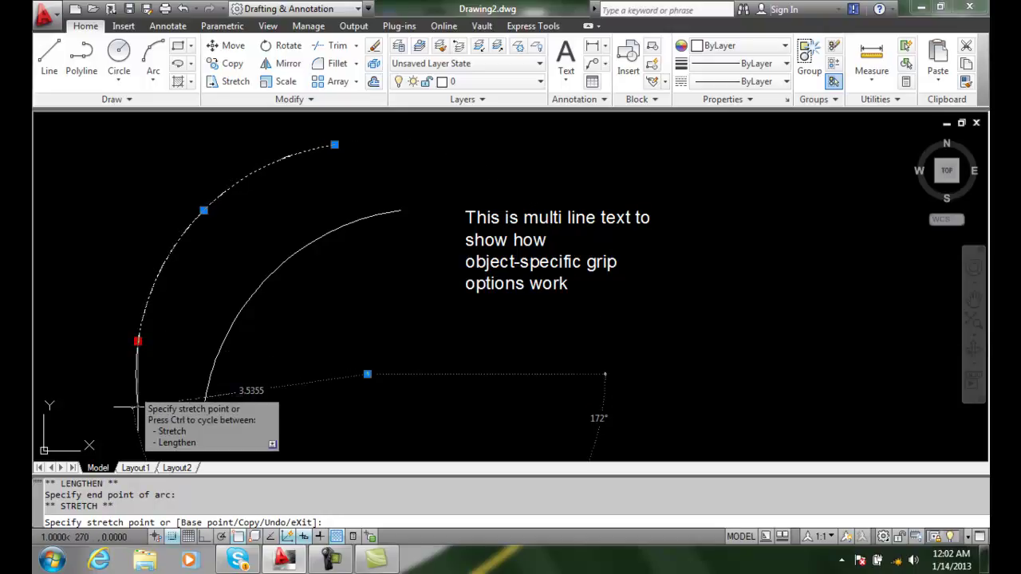
pyautogui.click(137, 406)
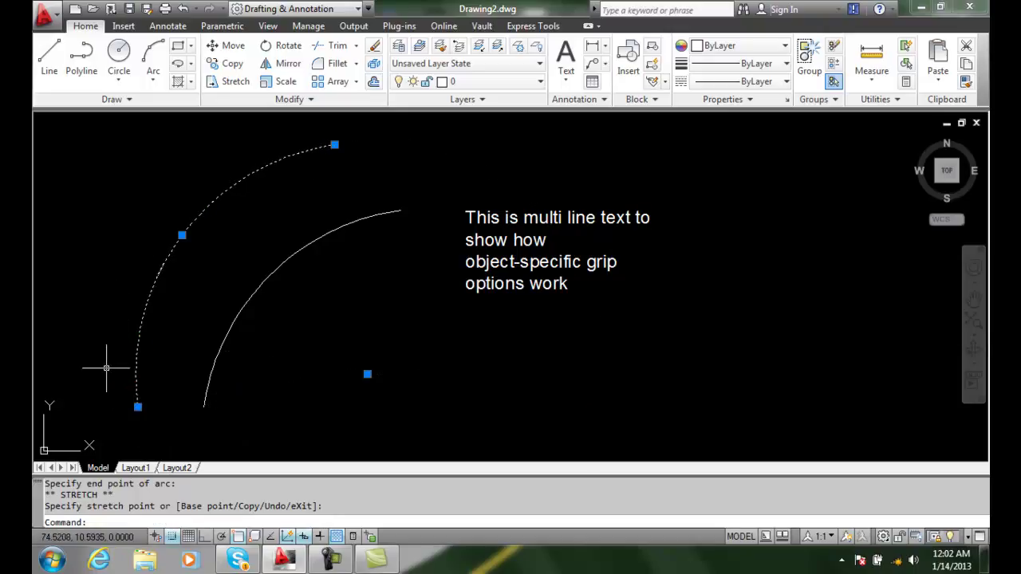
pyautogui.press('Escape')
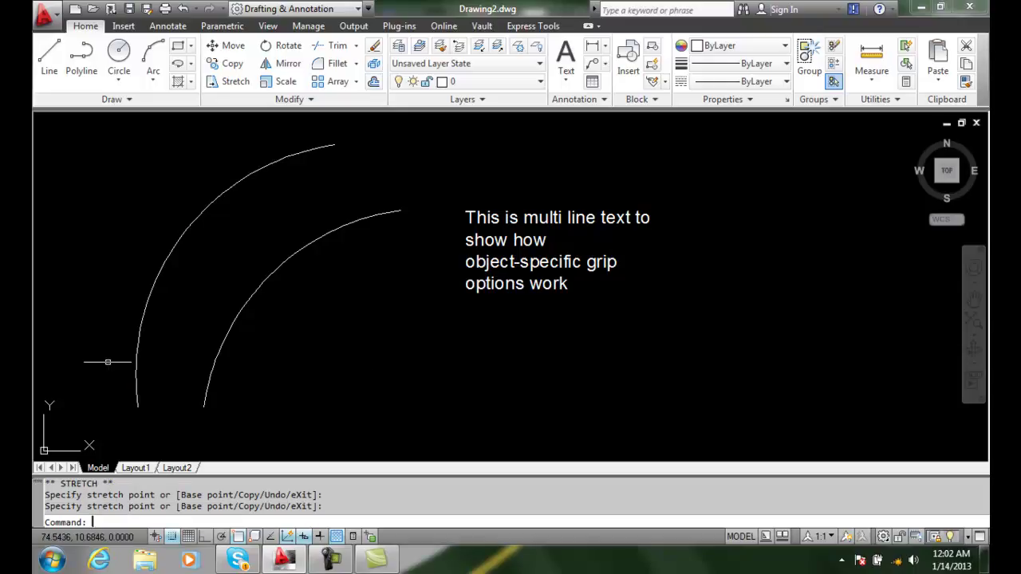
# - Change the inner arc's radius to 5.7 with its midpoint grip's Radius option
pyautogui.click(223, 335)
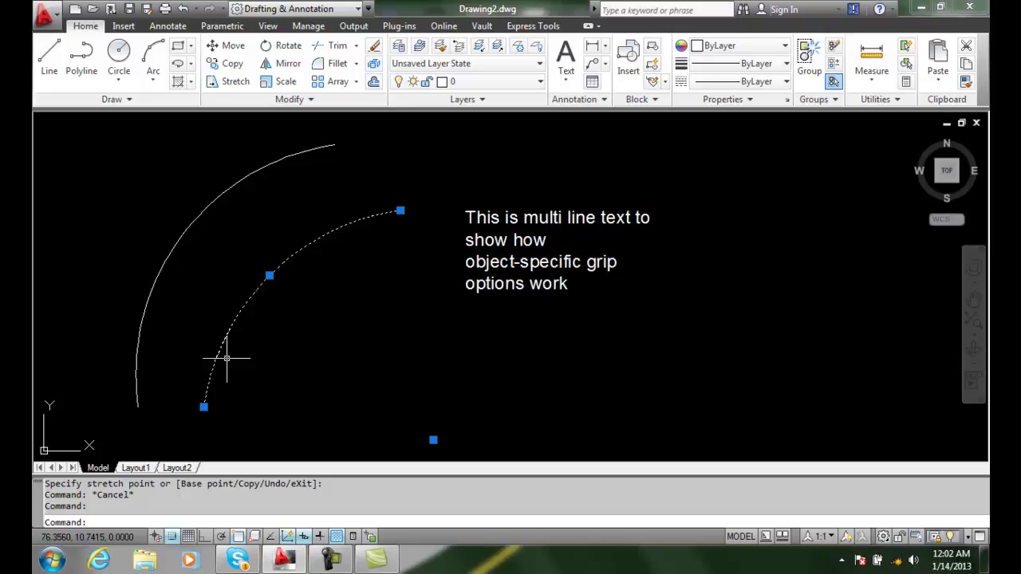
pyautogui.click(269, 276)
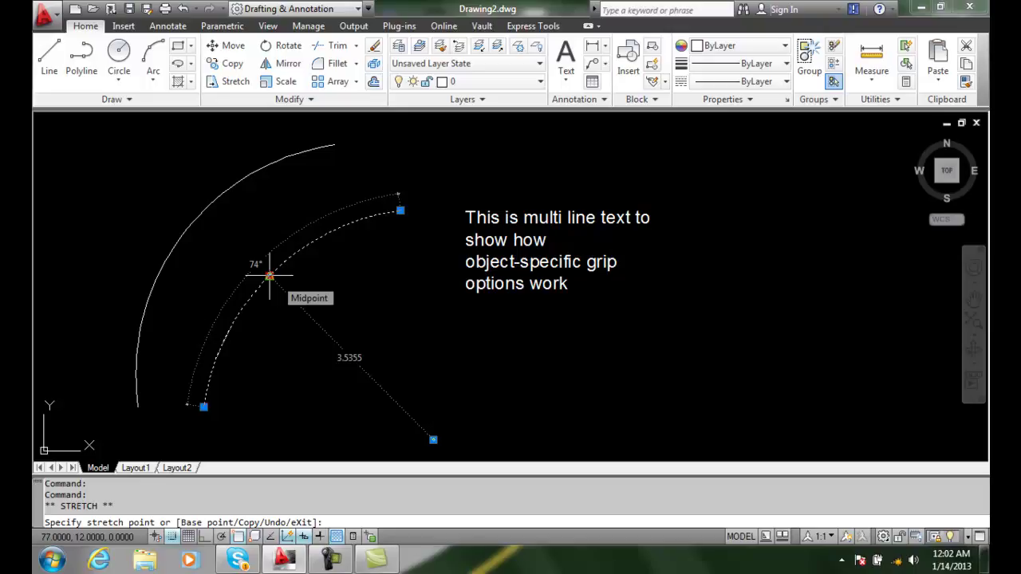
pyautogui.press('ctrl')
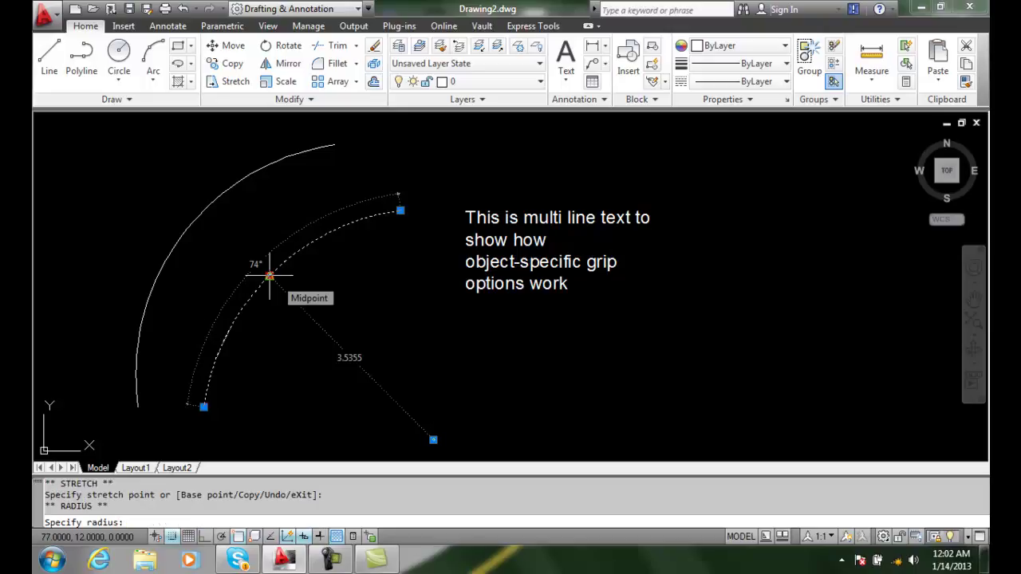
pyautogui.press('ctrl')
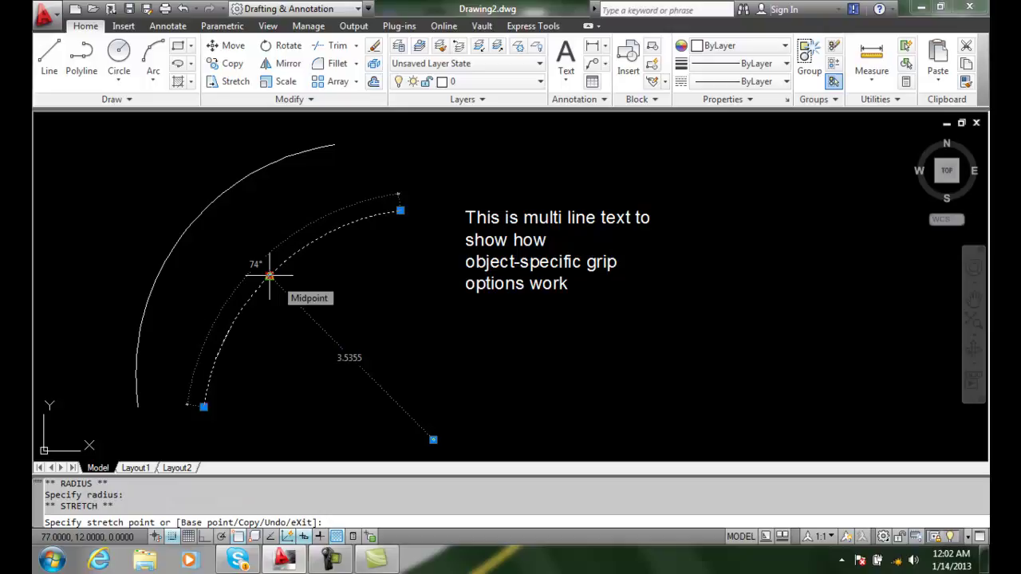
pyautogui.press('ctrl')
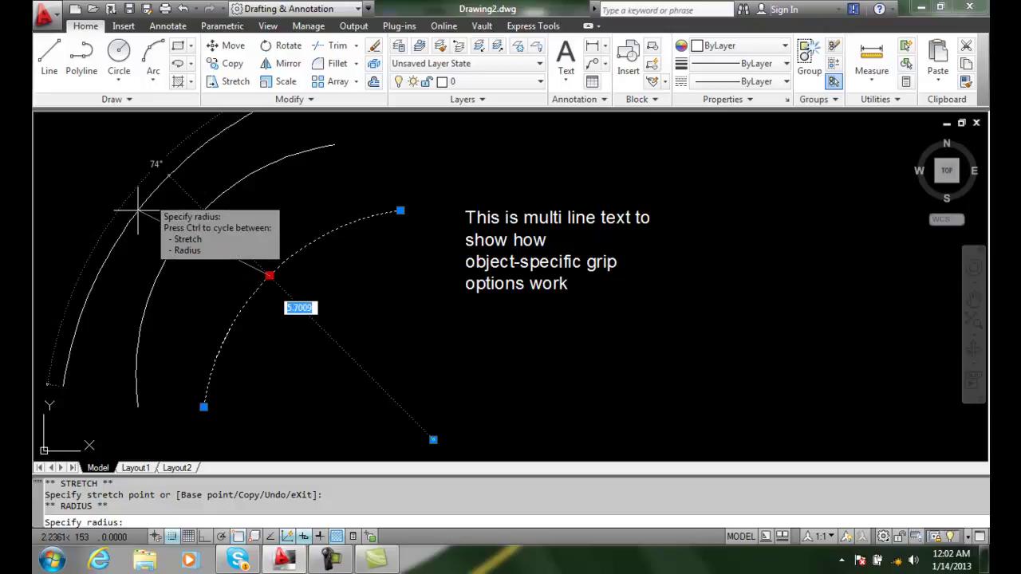
pyautogui.write('5.7')
pyautogui.press('Return')
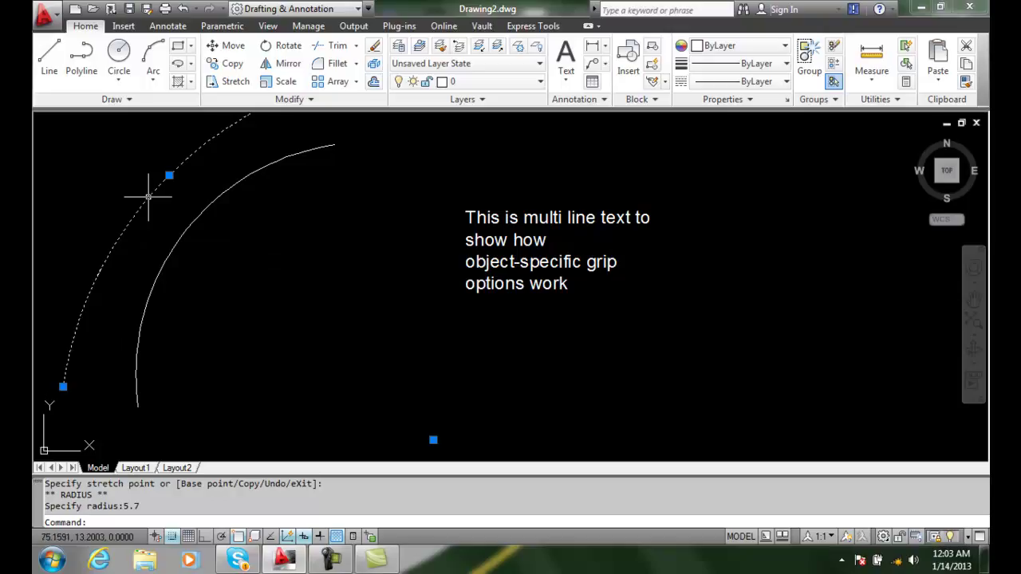
pyautogui.press('Escape')
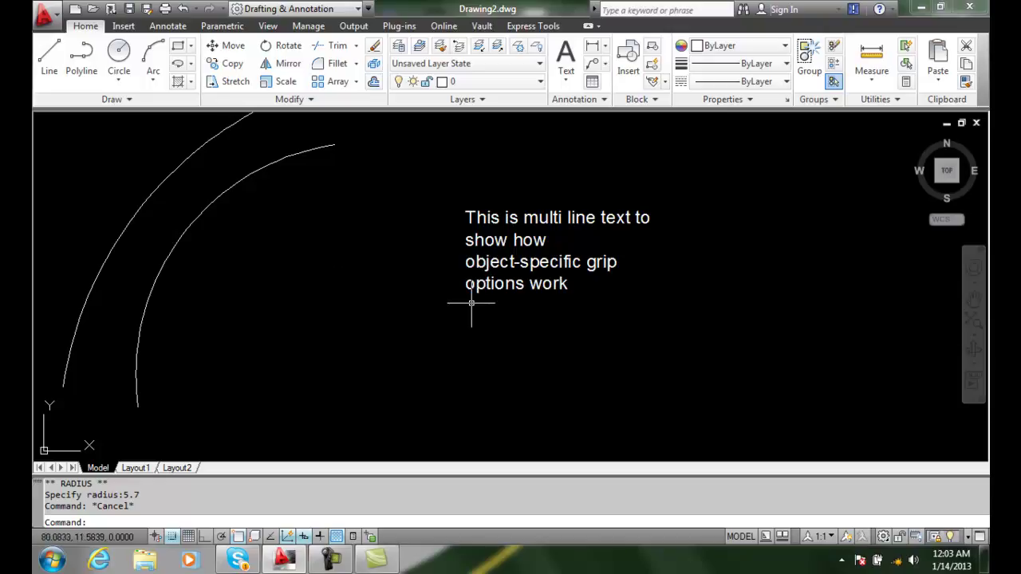
# - Try different column widths on the multiline text, from two lines back to six lines
pyautogui.click(471, 240)
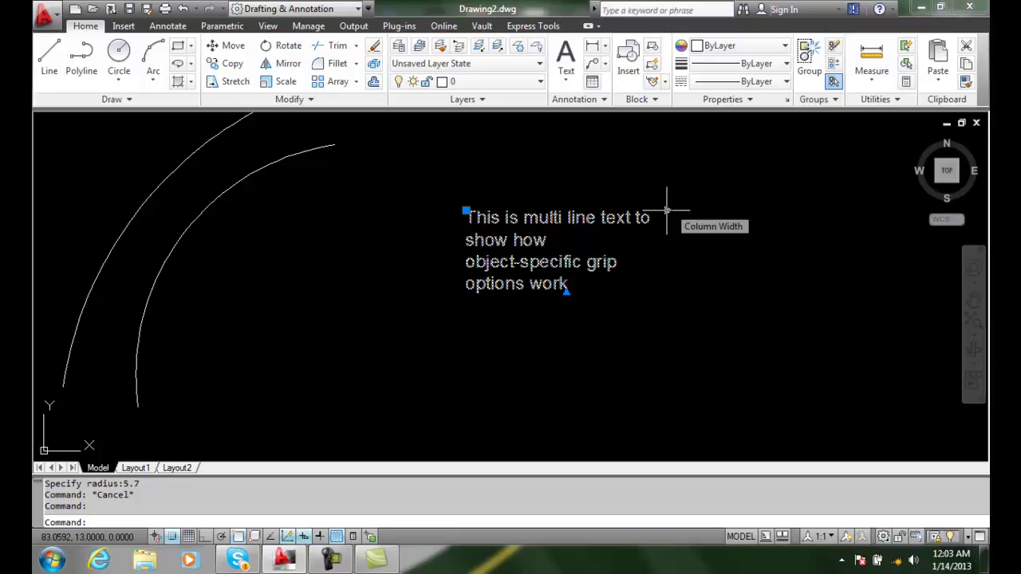
pyautogui.click(667, 211)
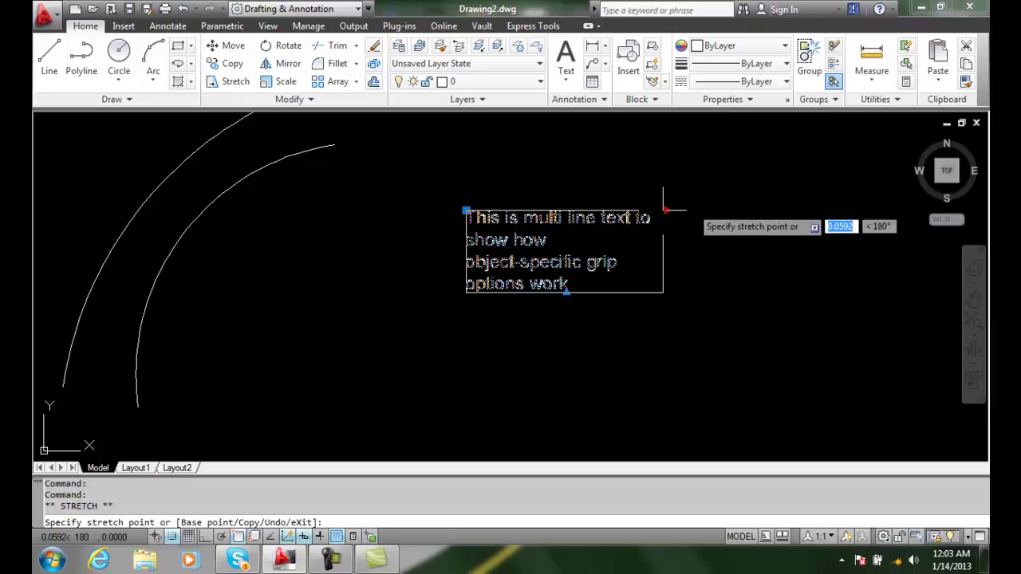
pyautogui.click(794, 209)
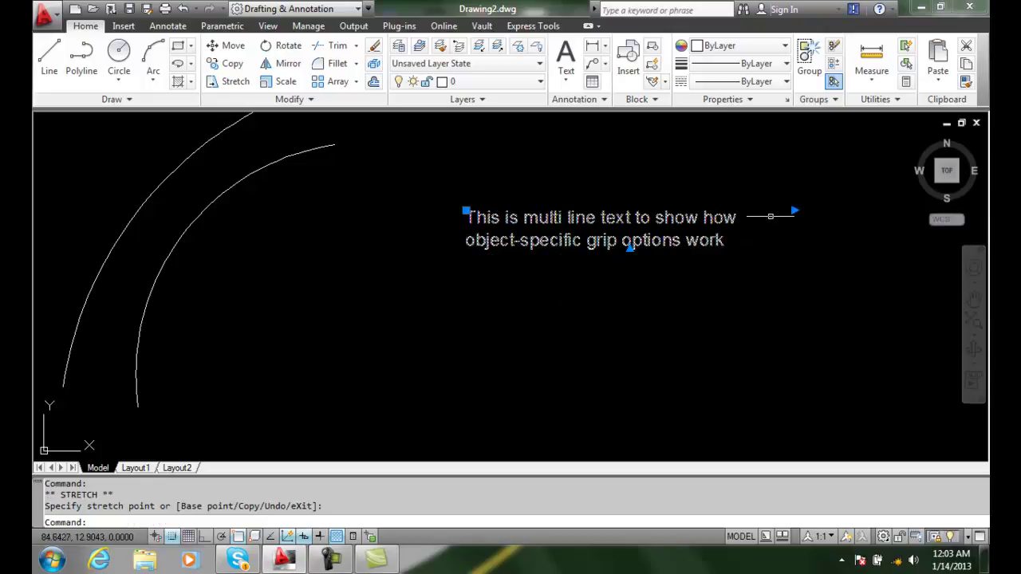
pyautogui.click(794, 210)
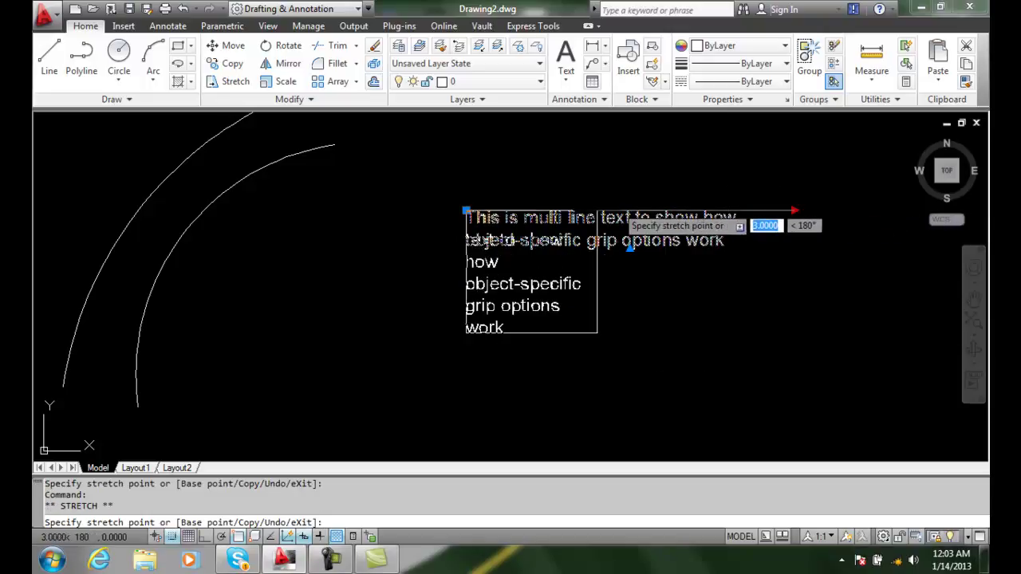
pyautogui.click(597, 210)
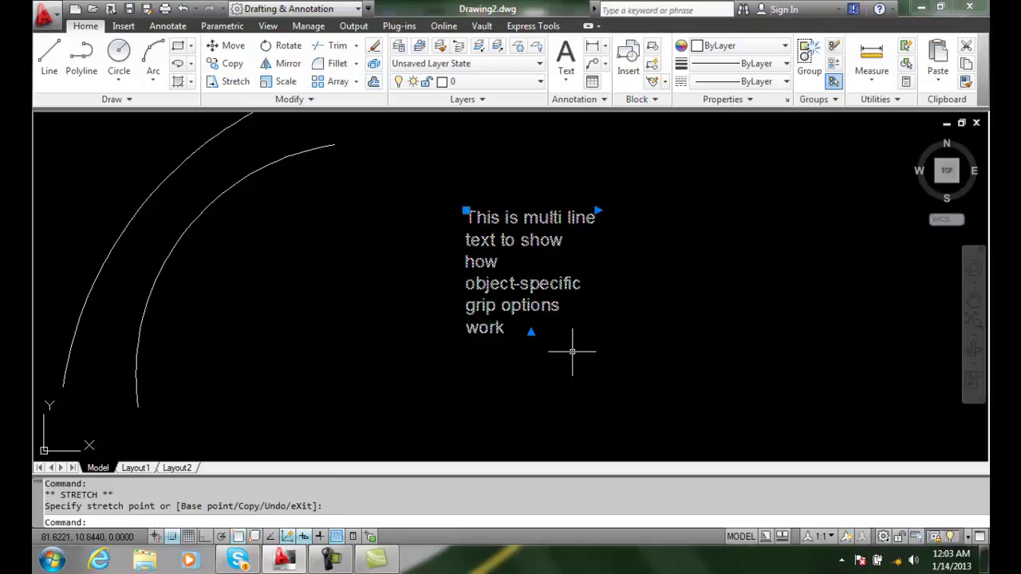
# - Shorten the column height to split the text into two columns, then lengthen it back to one
pyautogui.click(531, 332)
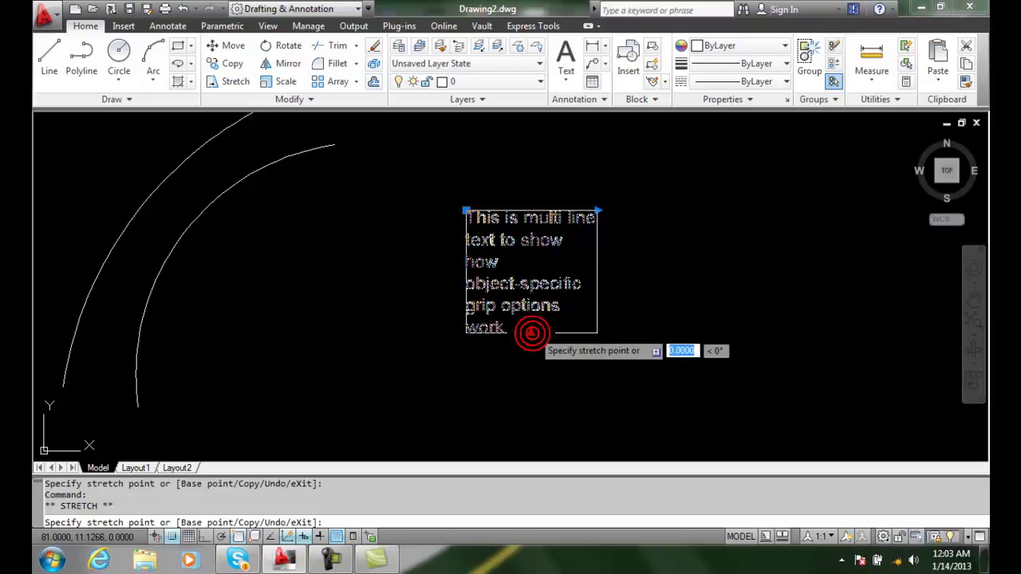
pyautogui.click(533, 278)
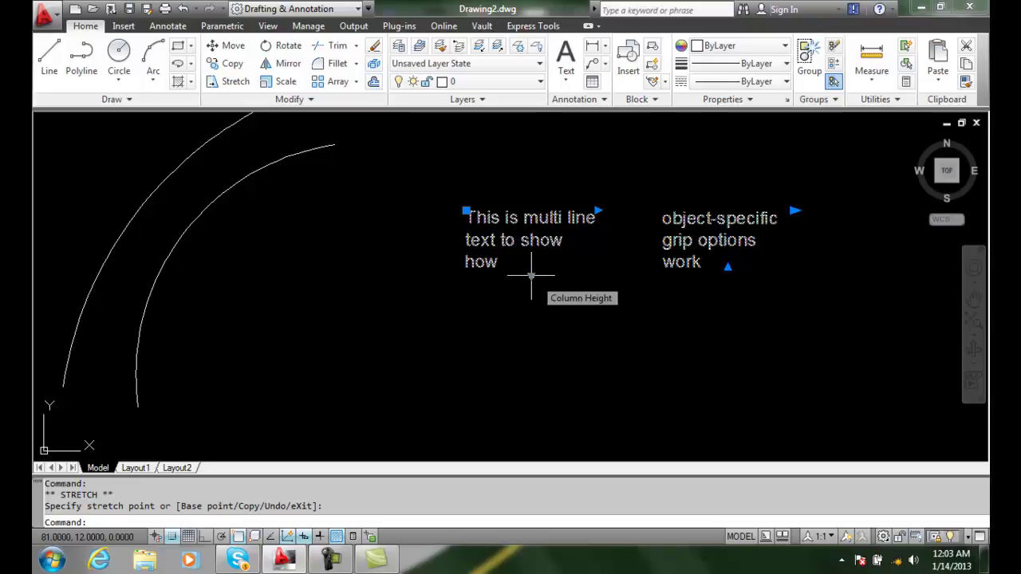
pyautogui.click(531, 276)
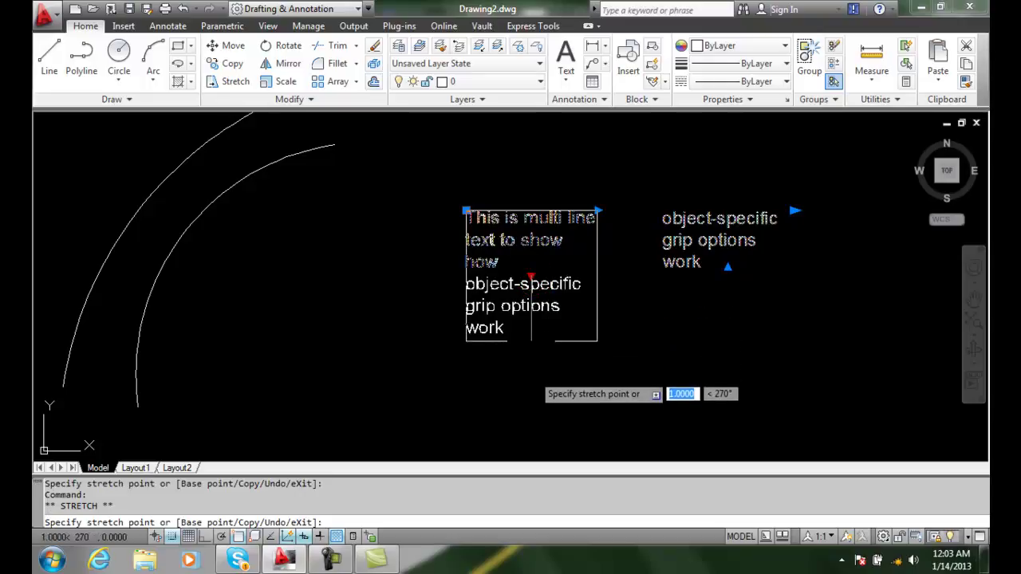
pyautogui.click(533, 375)
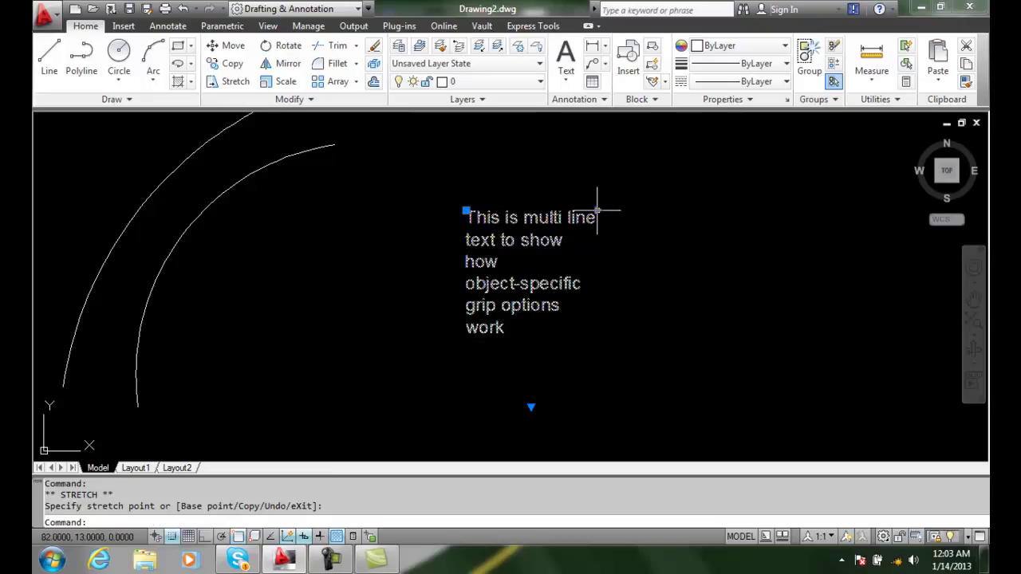
# - Widen the text into three long lines and set the column height just below the text
pyautogui.click(598, 211)
pyautogui.click(727, 208)
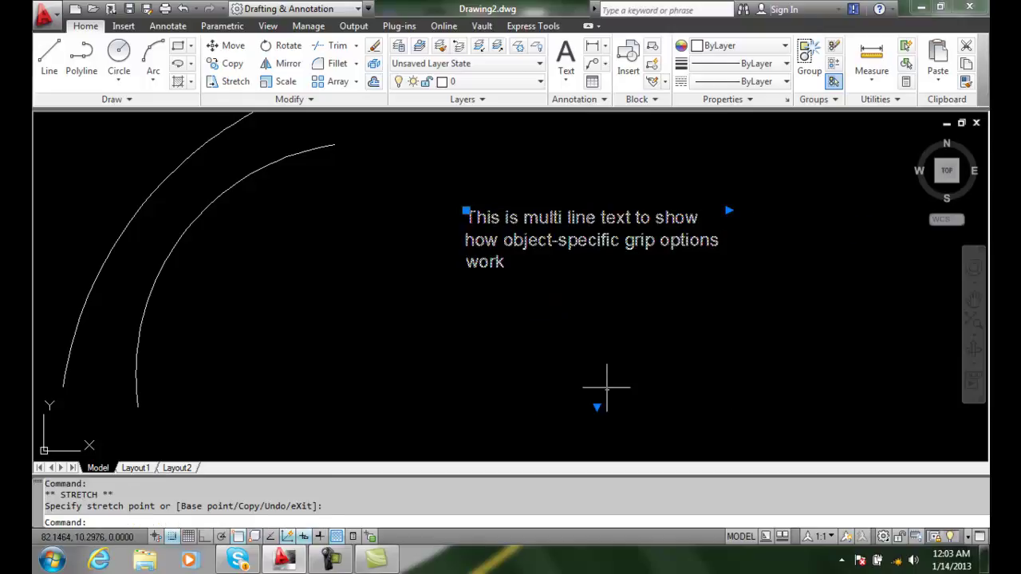
pyautogui.click(596, 406)
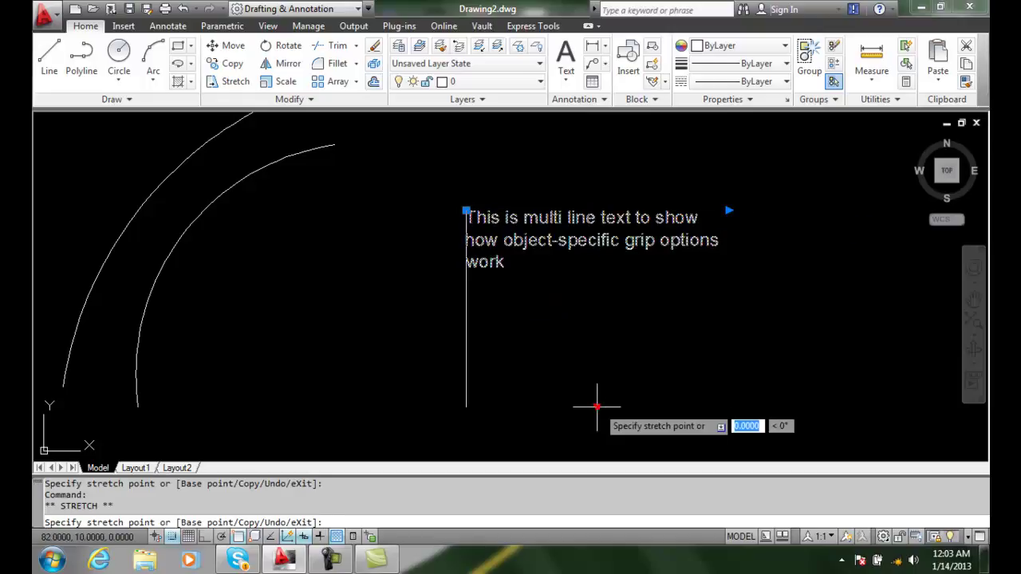
pyautogui.click(597, 296)
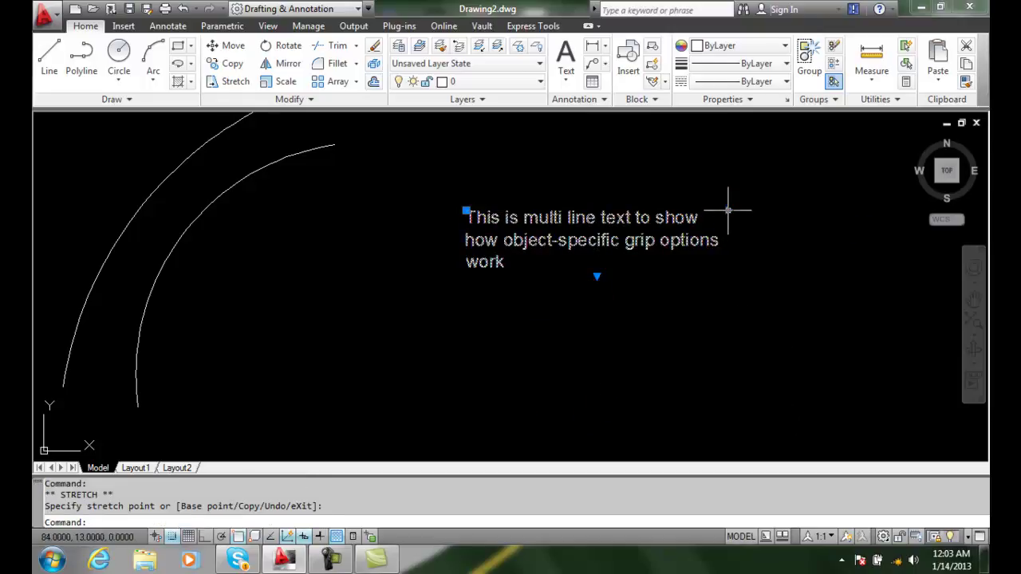
pyautogui.click(727, 211)
# - Narrow the width so 'options work' moves to a second column, and shift the text left
pyautogui.click(924, 211)
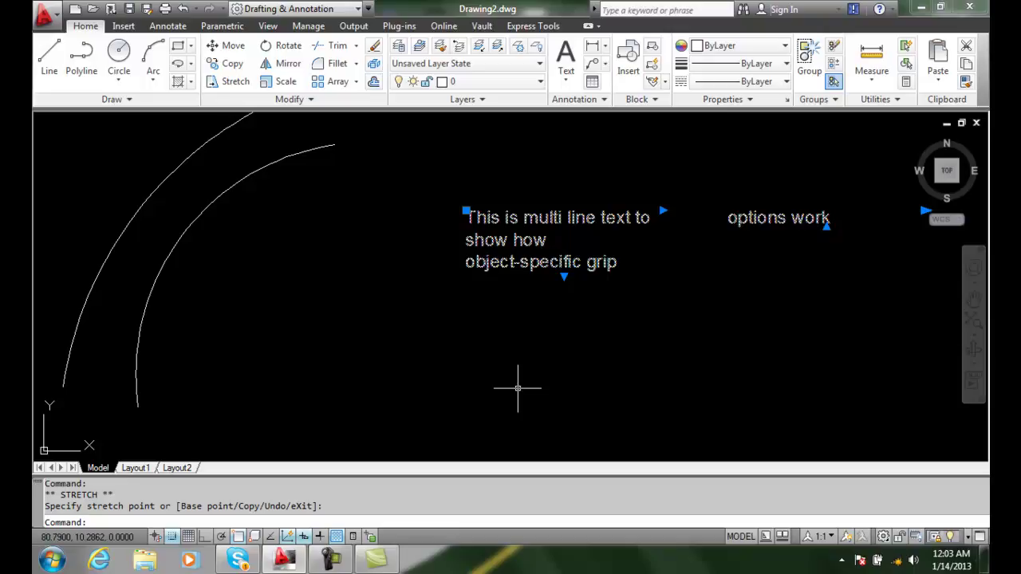
pyautogui.click(466, 211)
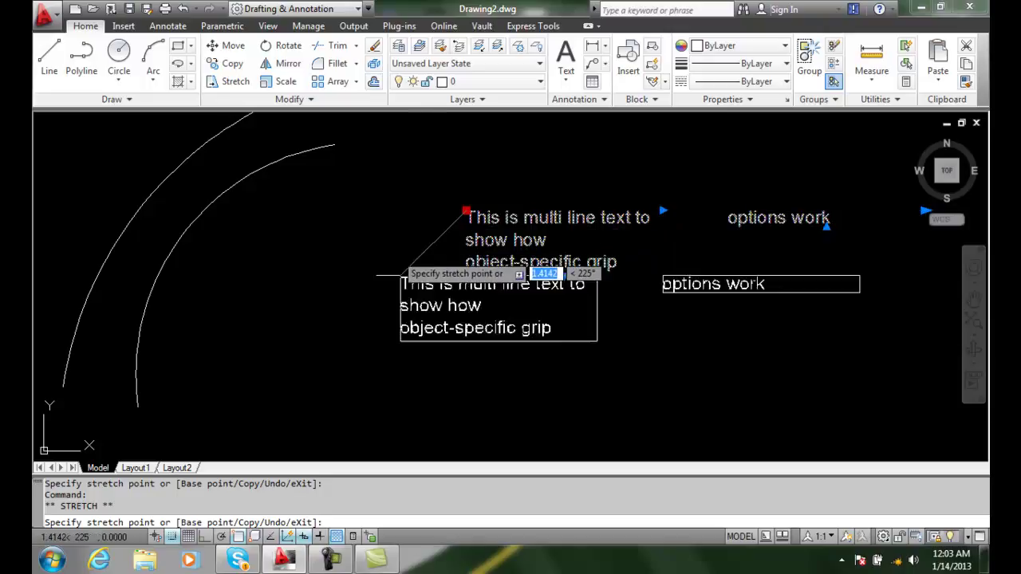
pyautogui.click(401, 211)
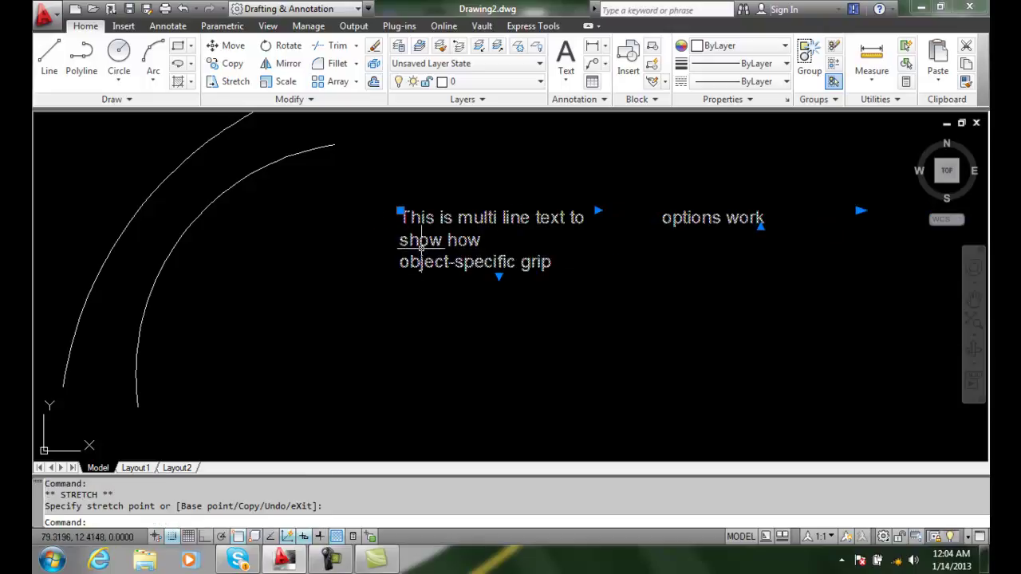
# - Move the multiline text lower on the drawing using the location grip's Move option
pyautogui.click(400, 211)
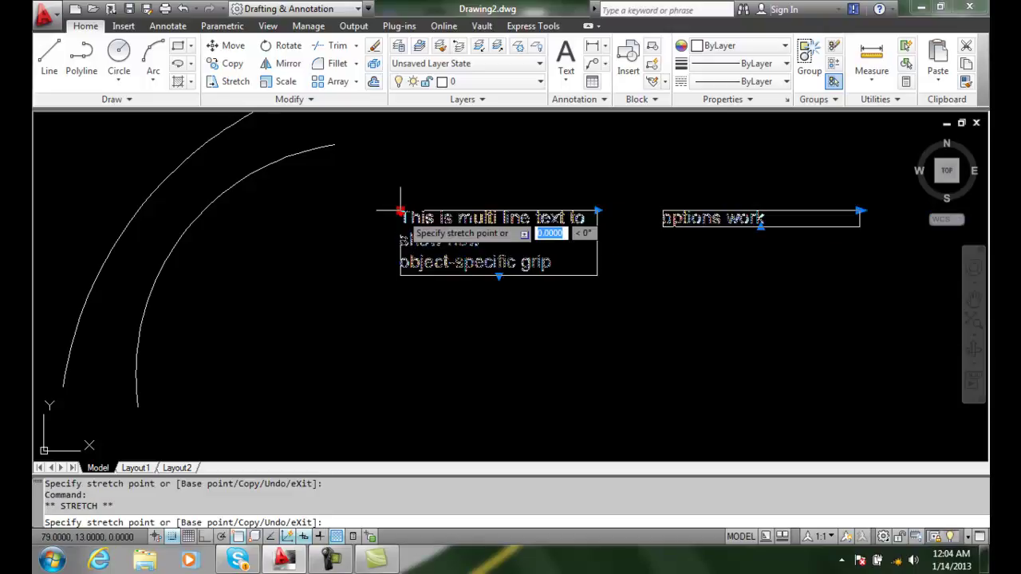
pyautogui.rightClick(400, 211)
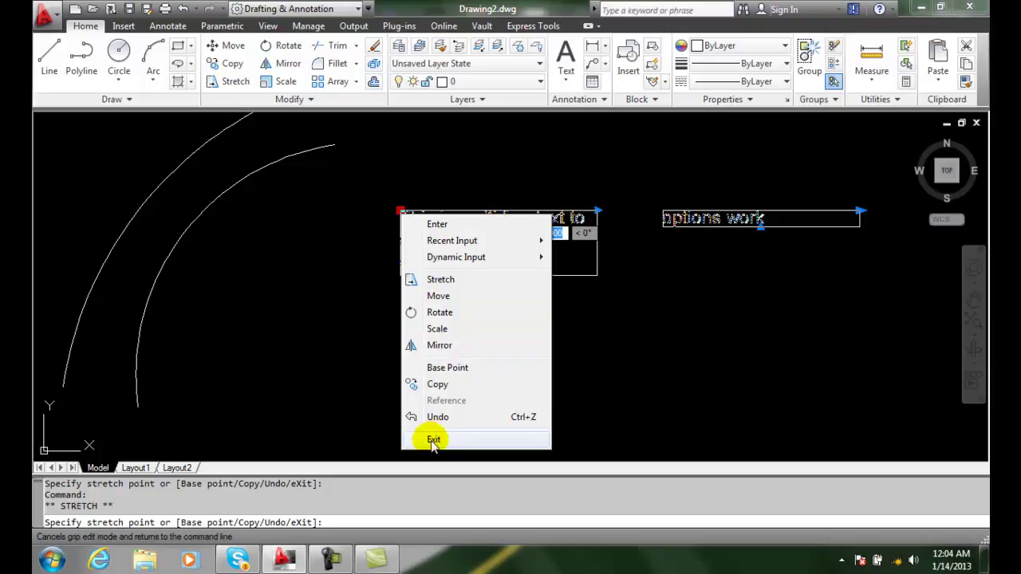
pyautogui.click(435, 296)
pyautogui.click(427, 281)
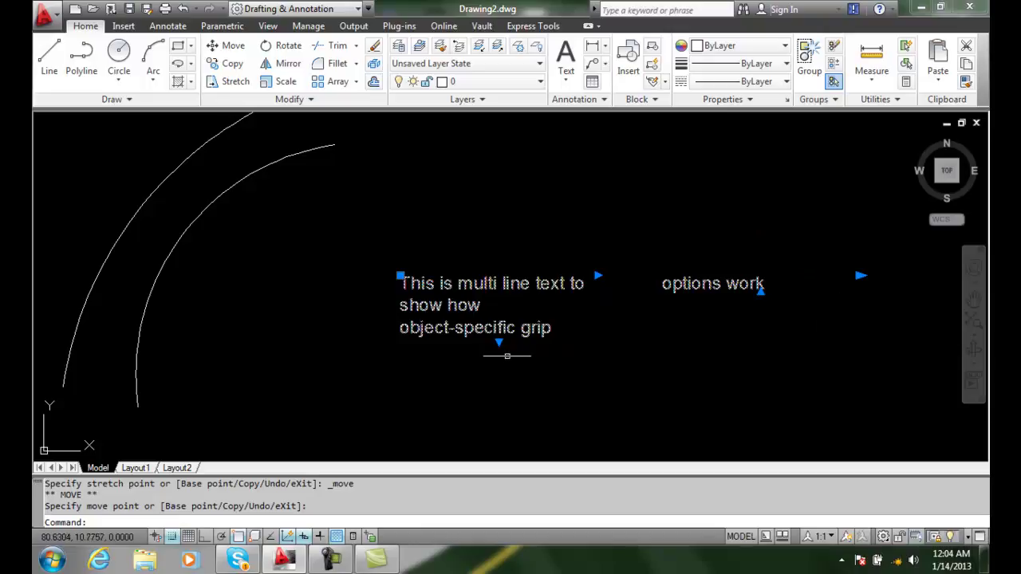
# - Extend the column height so all text fits one column, and move the text up and right
pyautogui.click(500, 343)
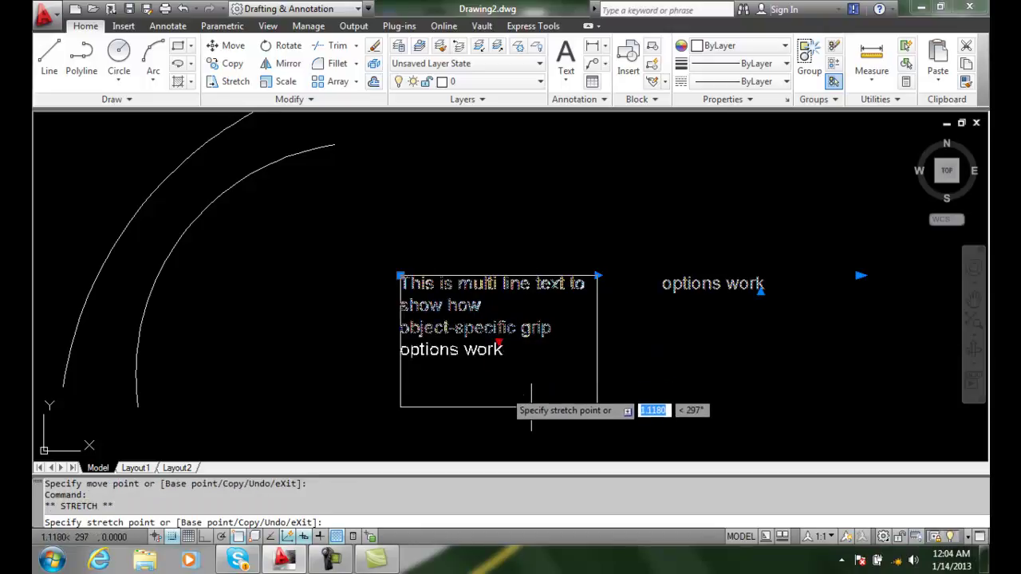
pyautogui.click(500, 405)
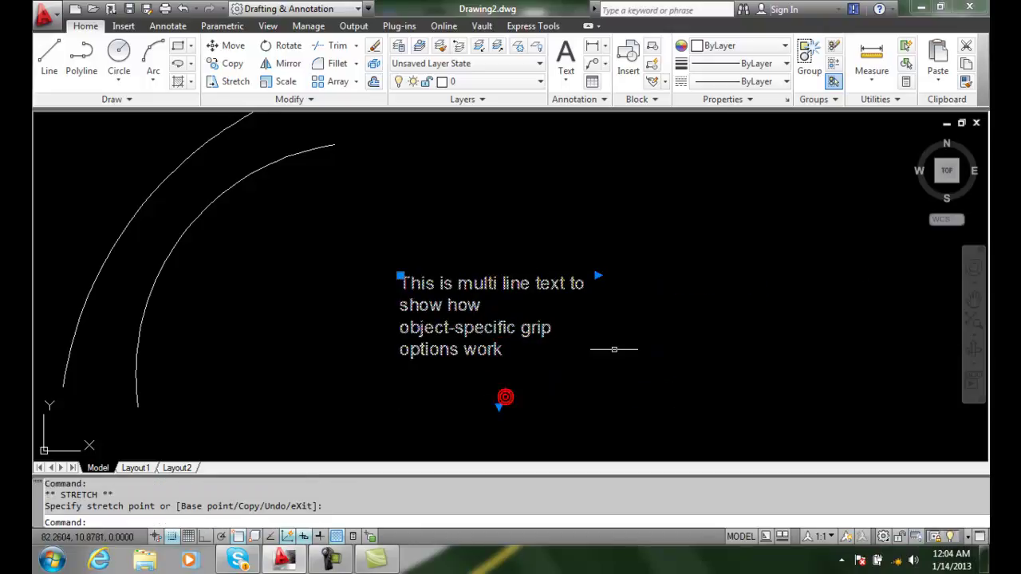
pyautogui.click(400, 276)
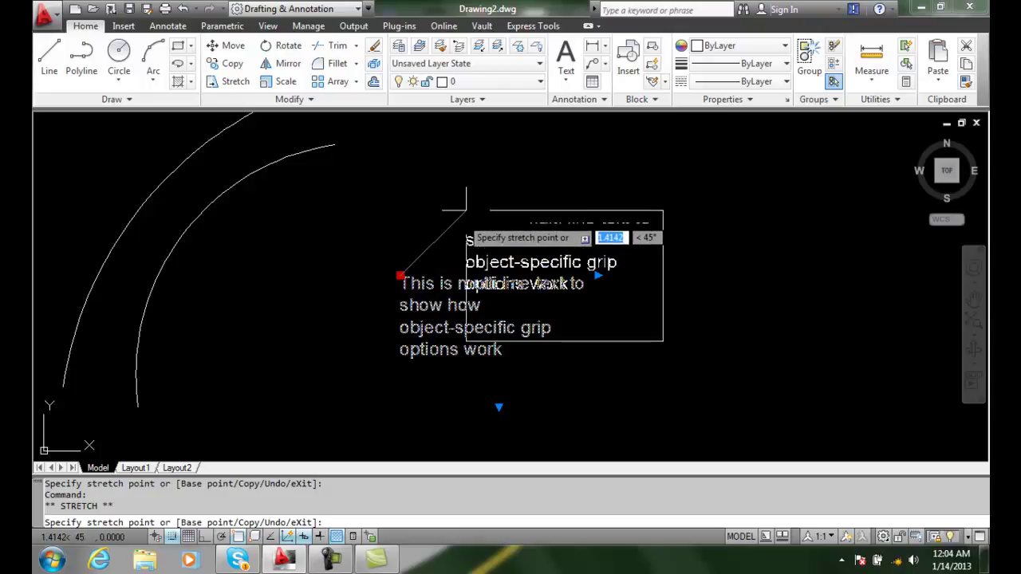
pyautogui.click(530, 212)
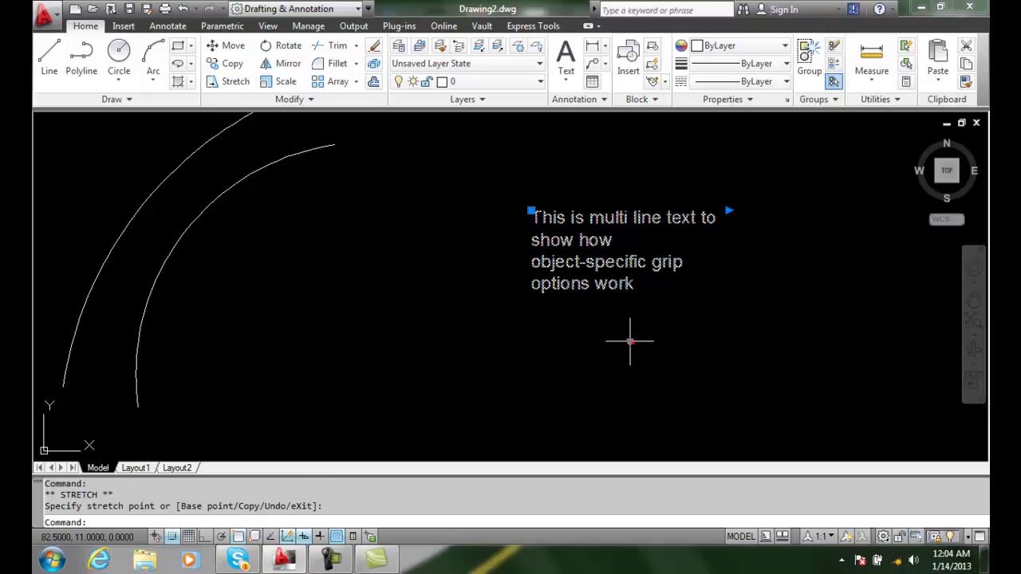
# - Narrow the text into a slim single six-line column and clear its grips
pyautogui.click(630, 343)
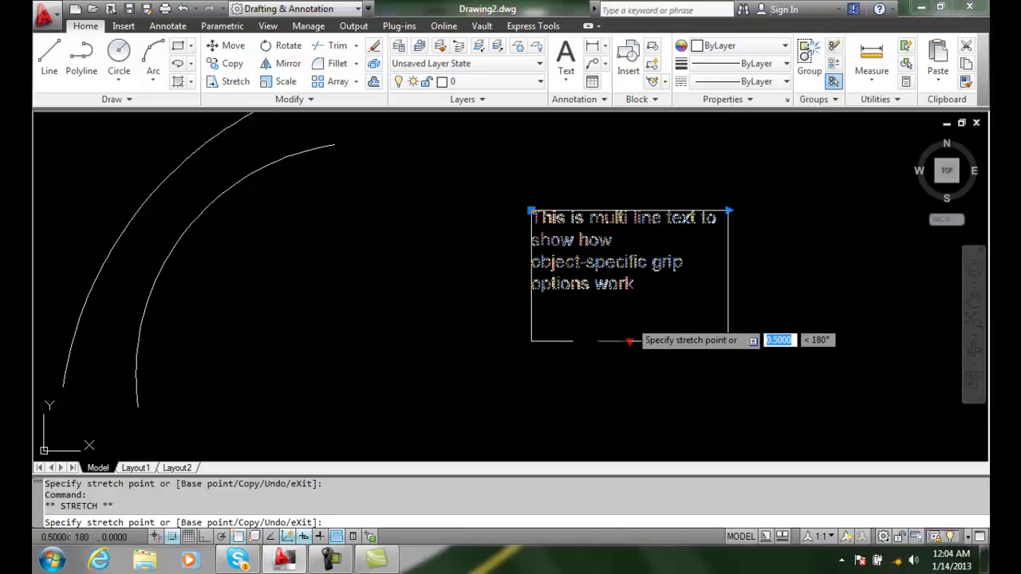
pyautogui.click(640, 338)
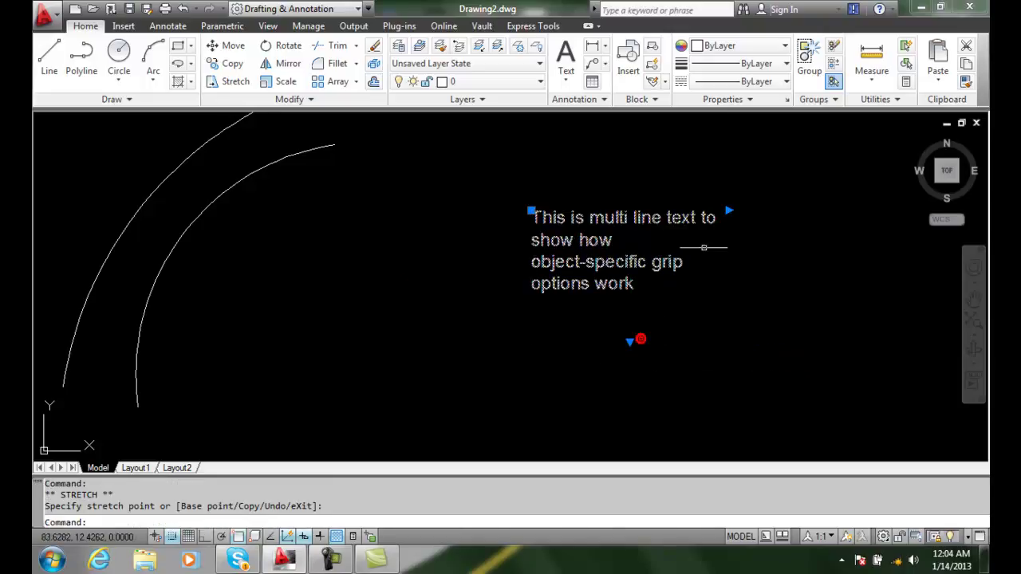
pyautogui.click(728, 211)
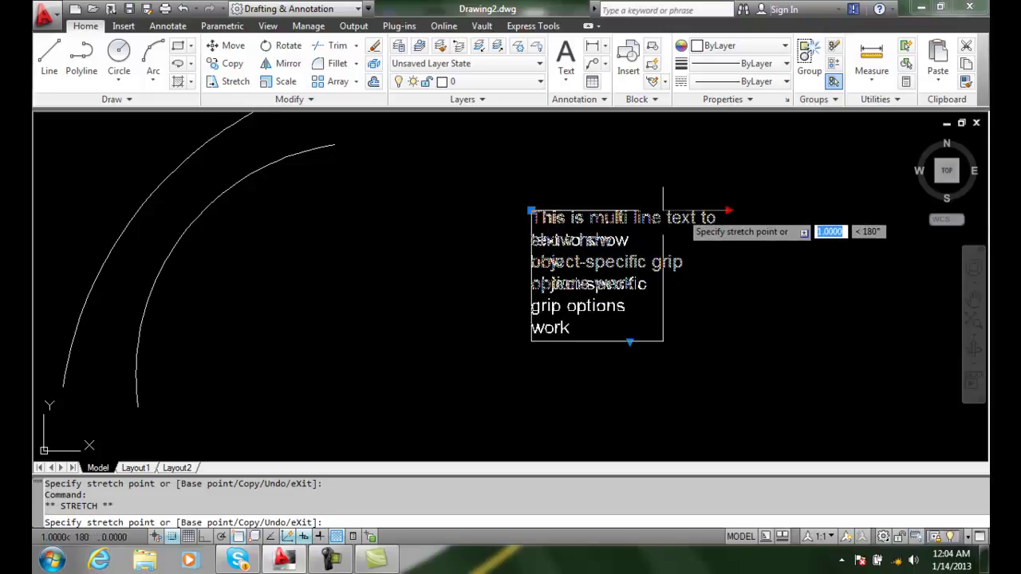
pyautogui.click(662, 212)
pyautogui.press('Escape')
pyautogui.press('Escape')
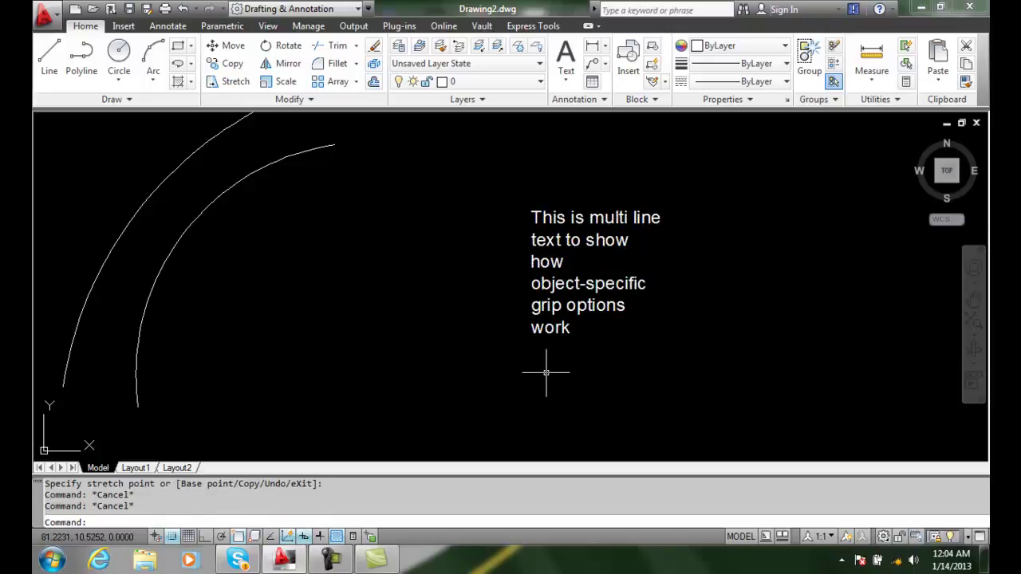